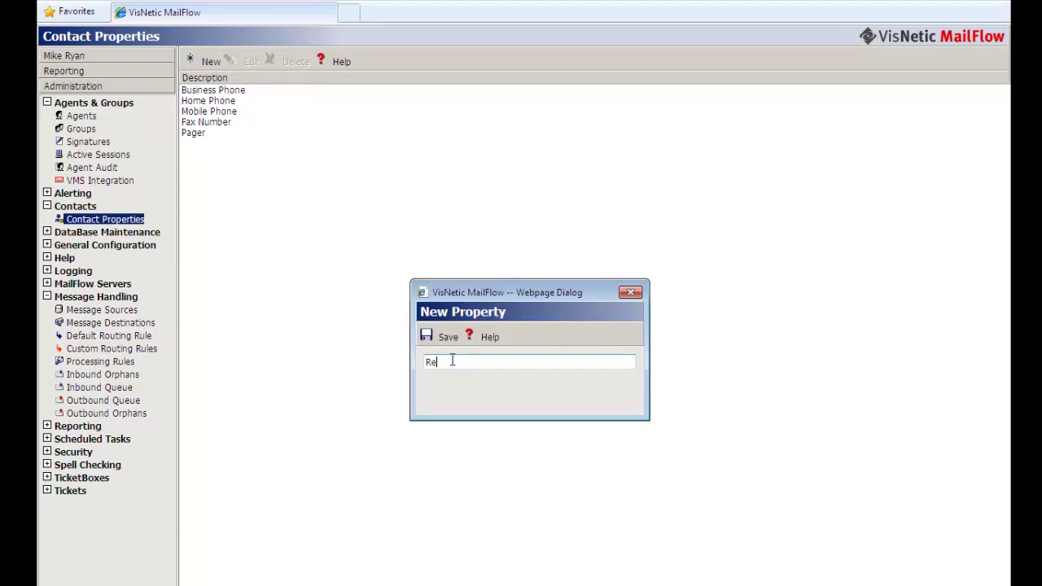
- Save a new contact property named 'Remote Reply Address'
text(te Reply Address)
click(443, 337)
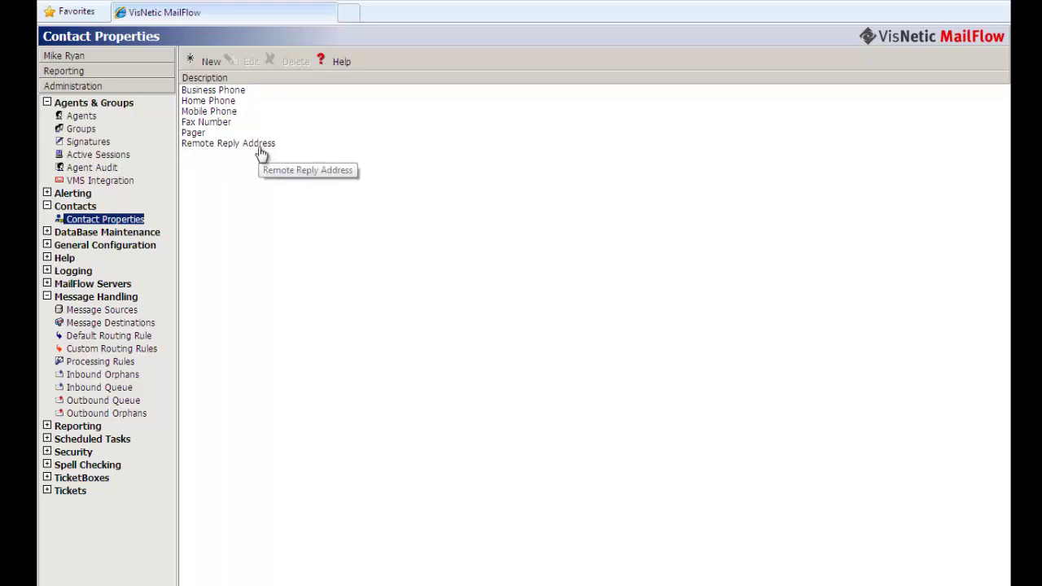
- Open the agent from the Agents list for editing
click(81, 116)
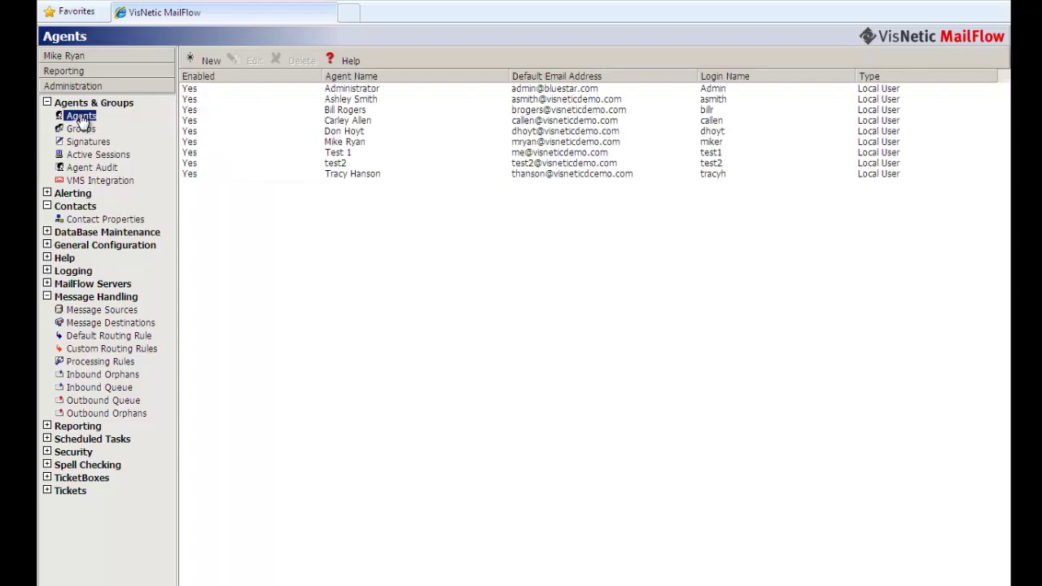
click(348, 143)
click(244, 62)
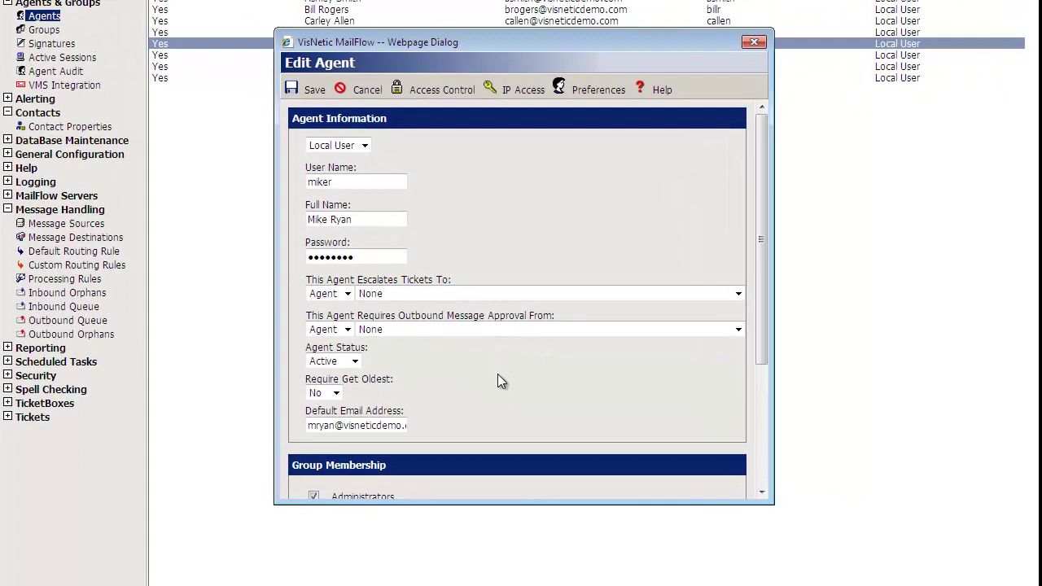
scroll(509, 457, down, 3)
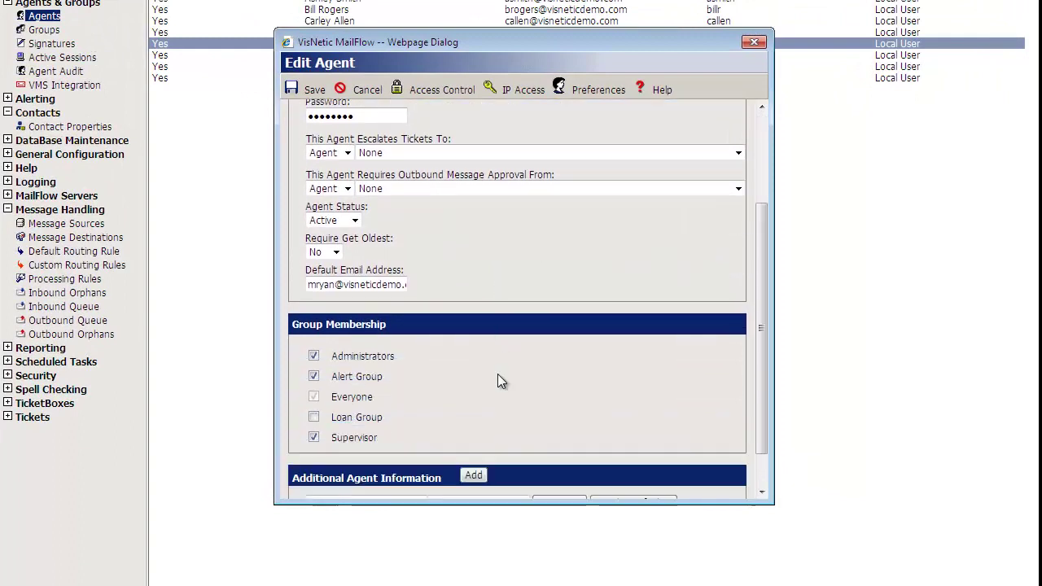
scroll(498, 382, down, 1)
scroll(383, 434, down, 1)
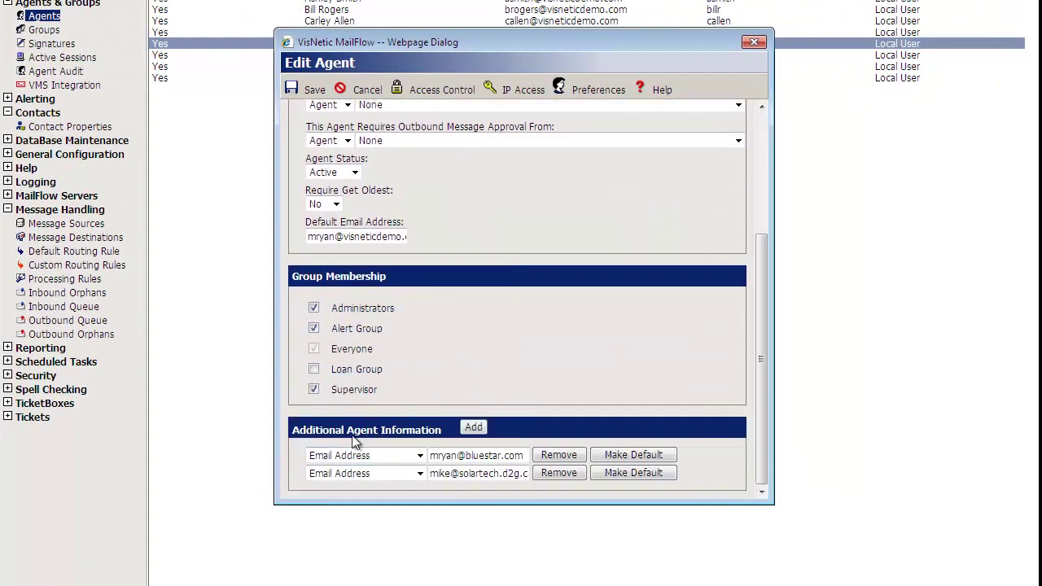
- Add a Remote Reply Address row with the agent's bluestar.com address, then save the agent
click(474, 427)
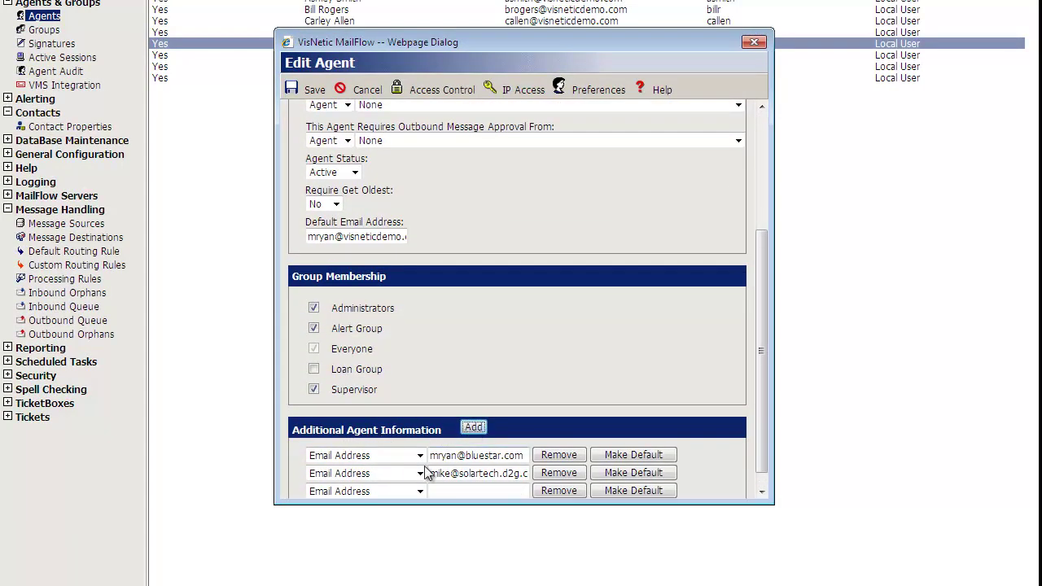
scroll(423, 481, down, 1)
click(411, 474)
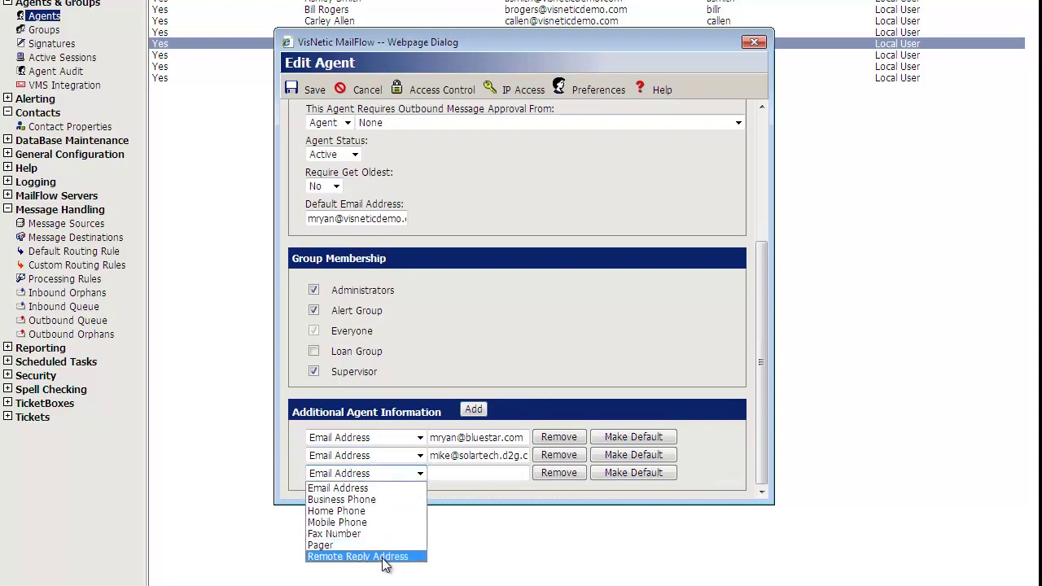
click(383, 557)
click(447, 474)
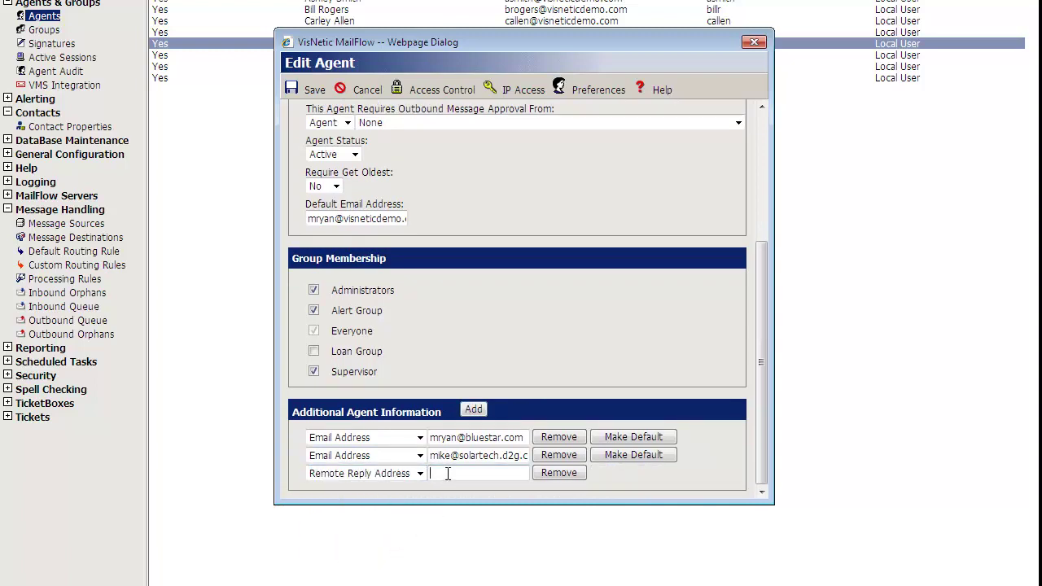
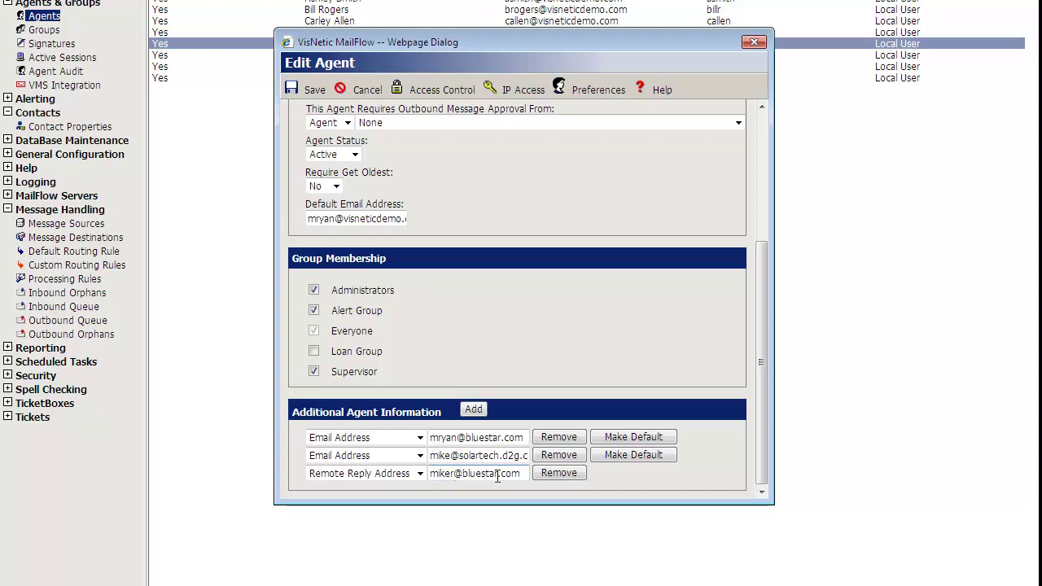
click(309, 90)
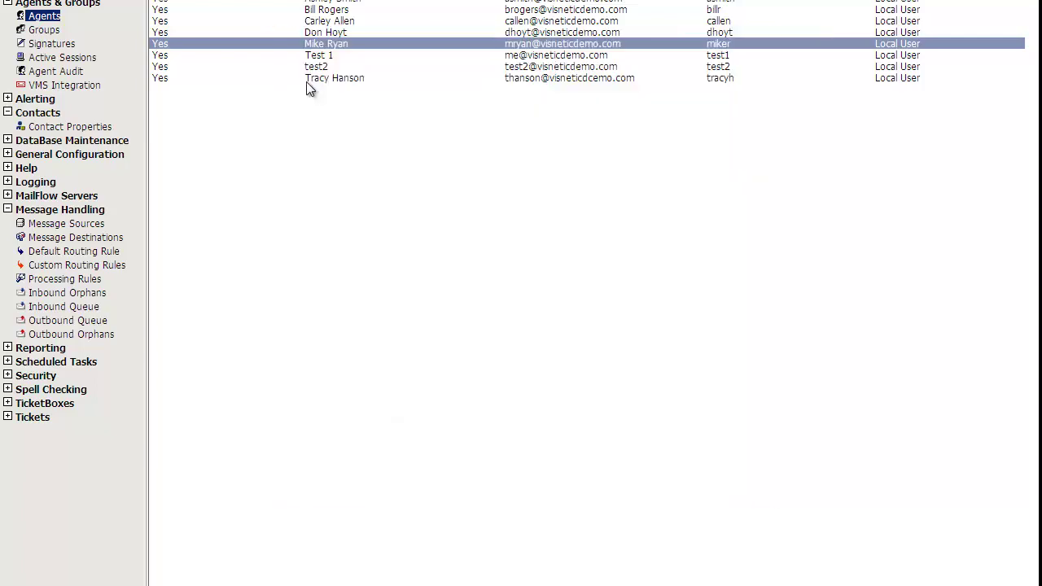
- Select the Bluestar Sales rule under Custom Routing Rules and open it for editing
click(62, 267)
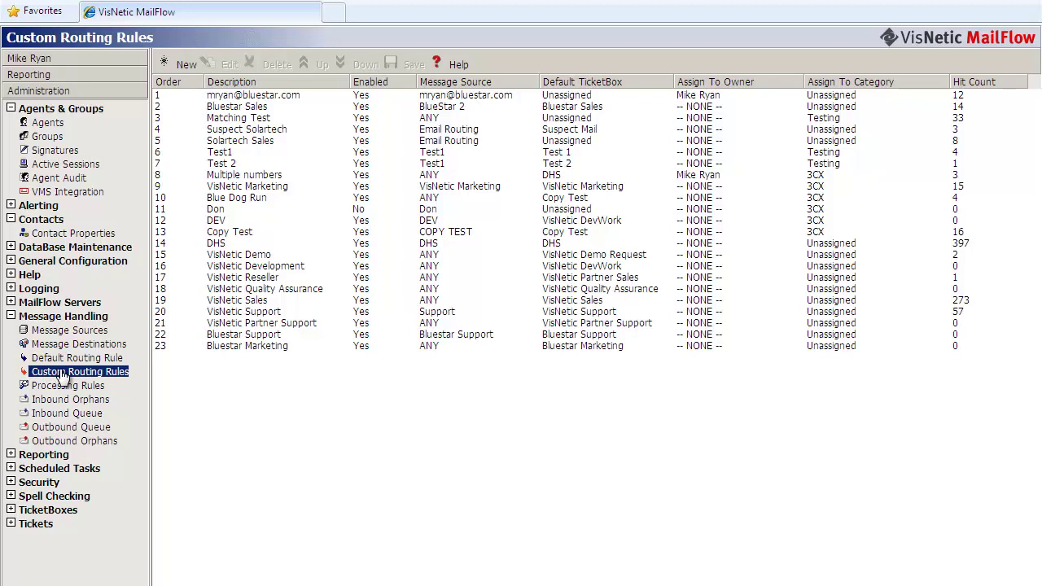
click(231, 109)
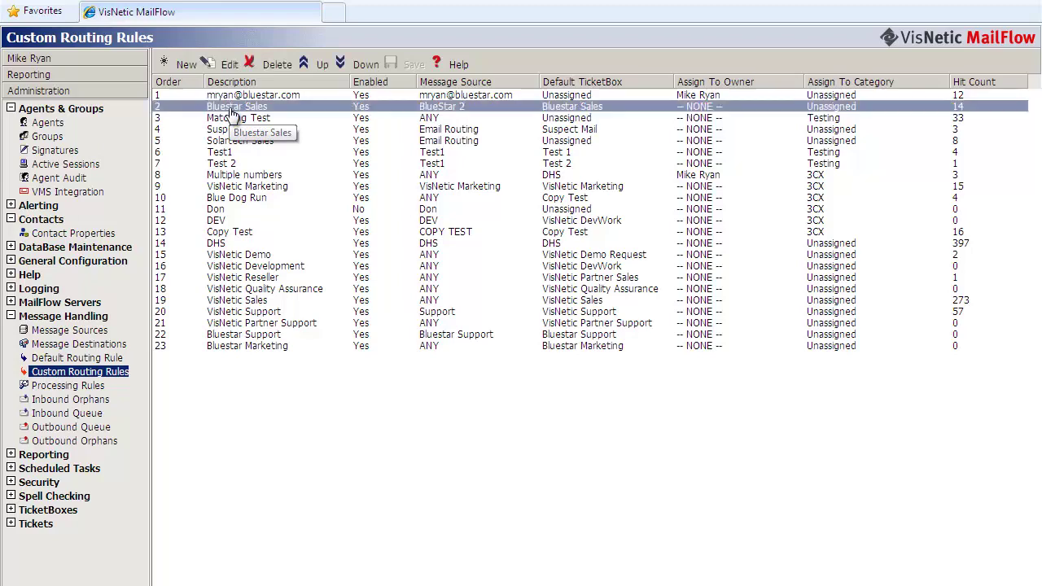
click(224, 65)
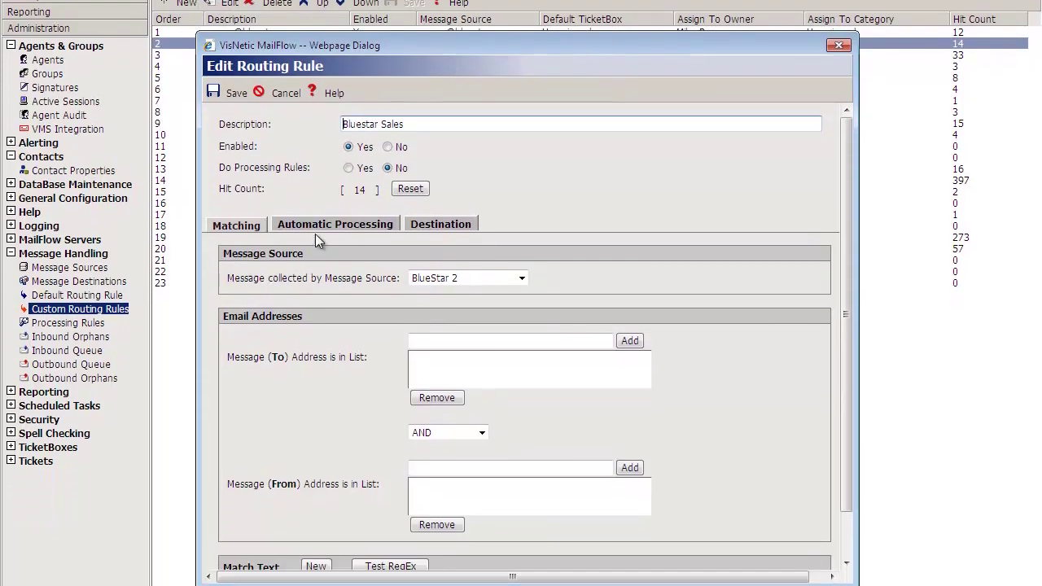
- Enable forwarding a copy of messages, without placing the forwarded copy in the ticket
click(327, 226)
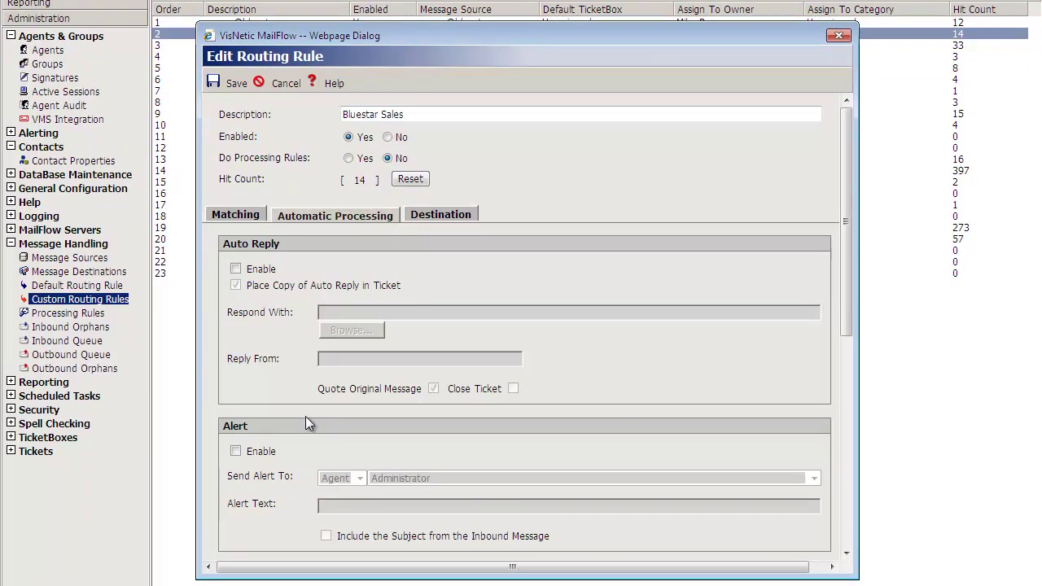
scroll(305, 416, down, 3)
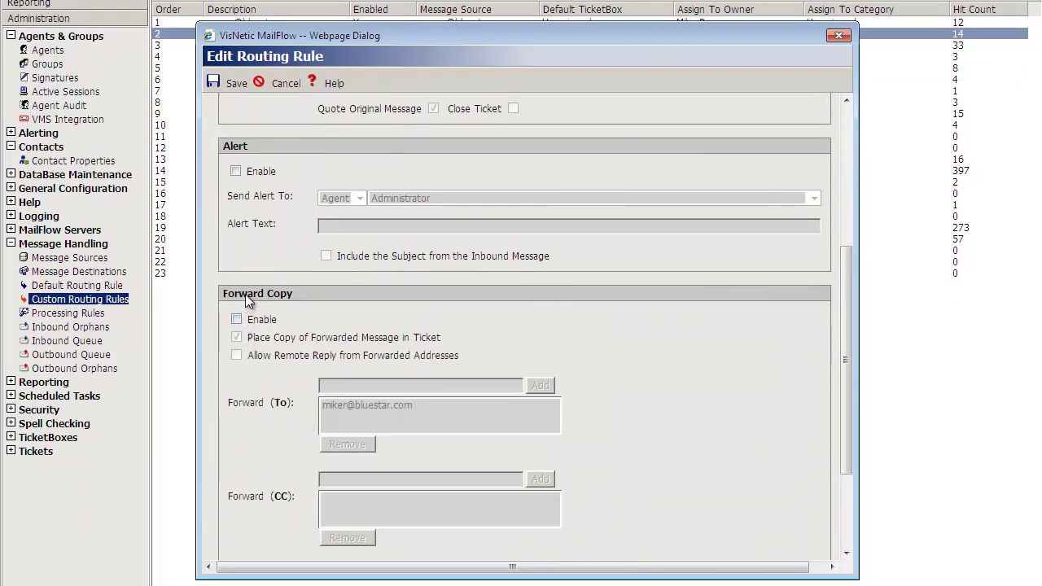
click(236, 320)
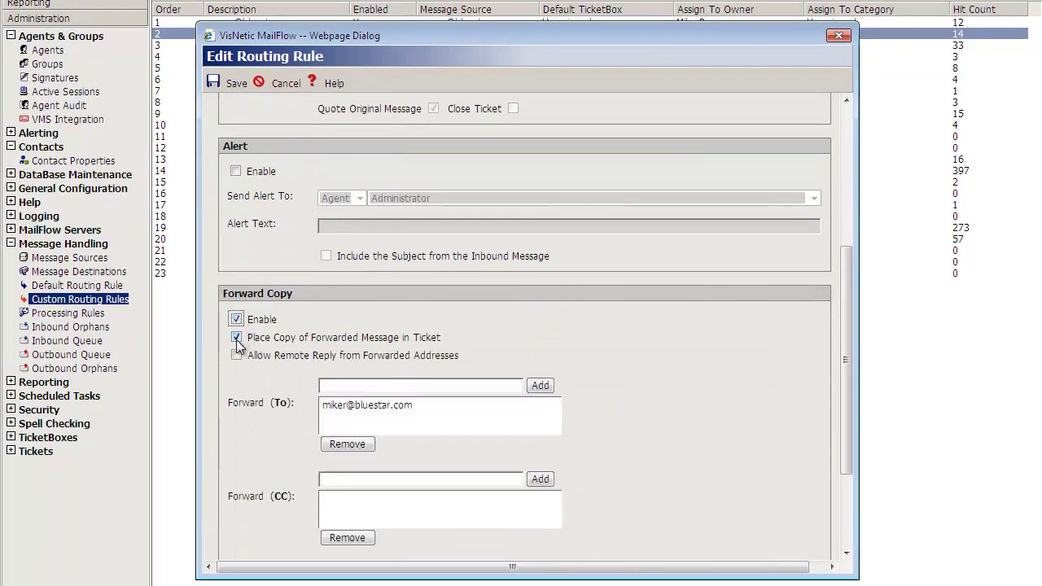
click(236, 338)
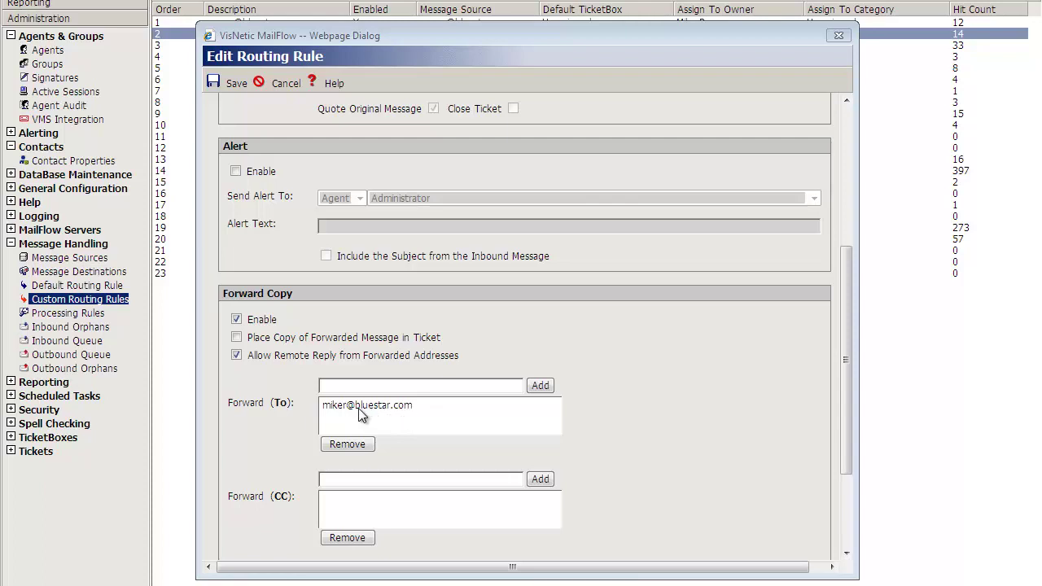
- Set the sender name to 'Bluestar Sales' with the sales address, and save the rule
click(632, 416)
scroll(633, 416, down, 3)
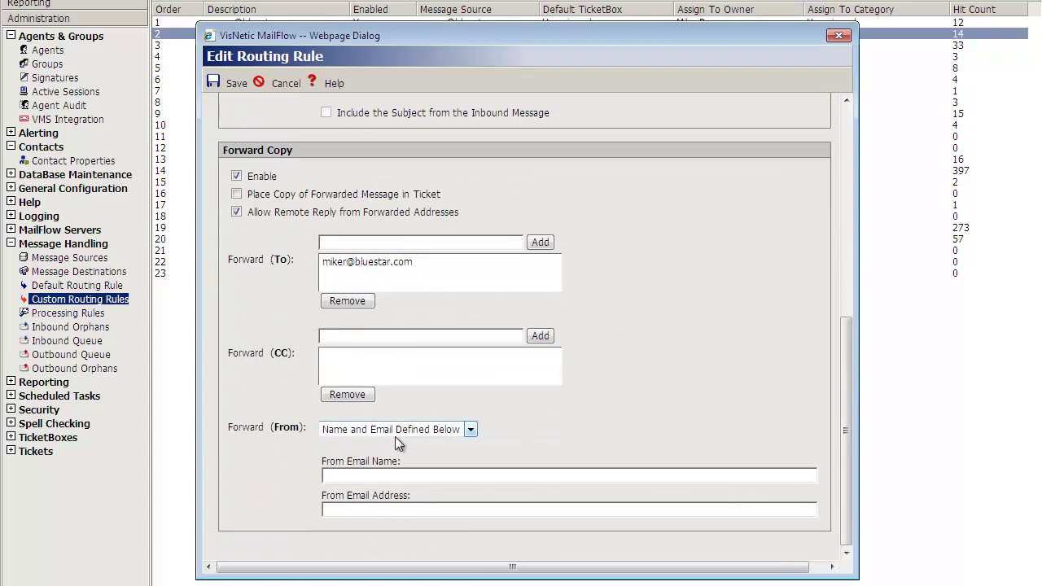
click(337, 476)
text(Blue)
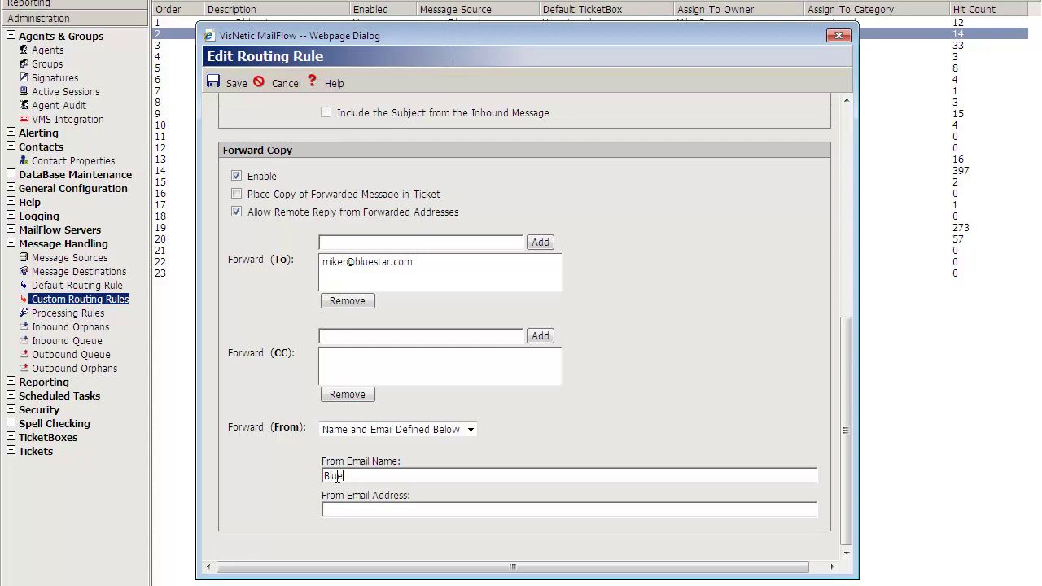
text(star Sales)
click(358, 513)
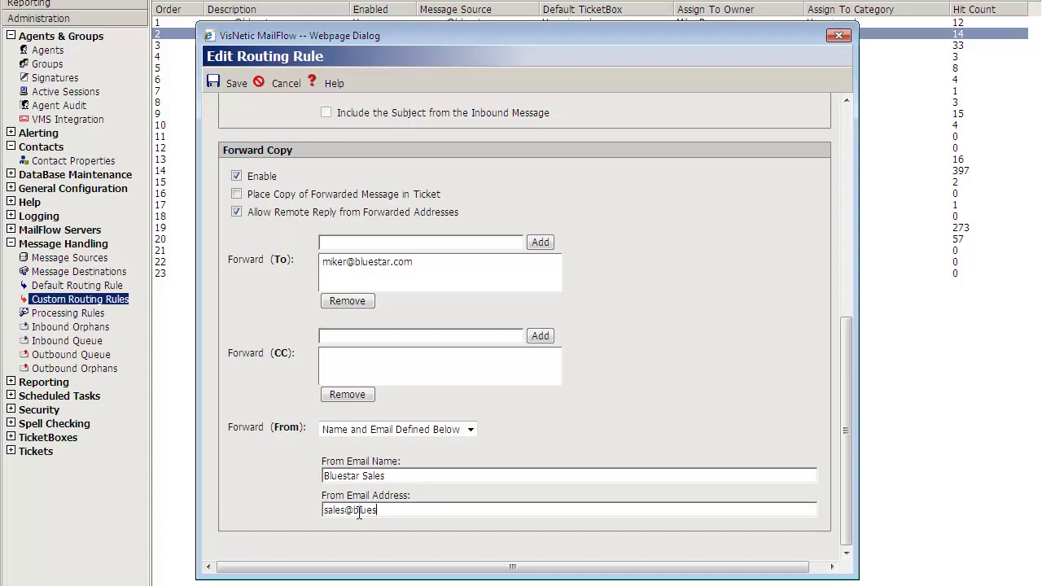
click(233, 84)
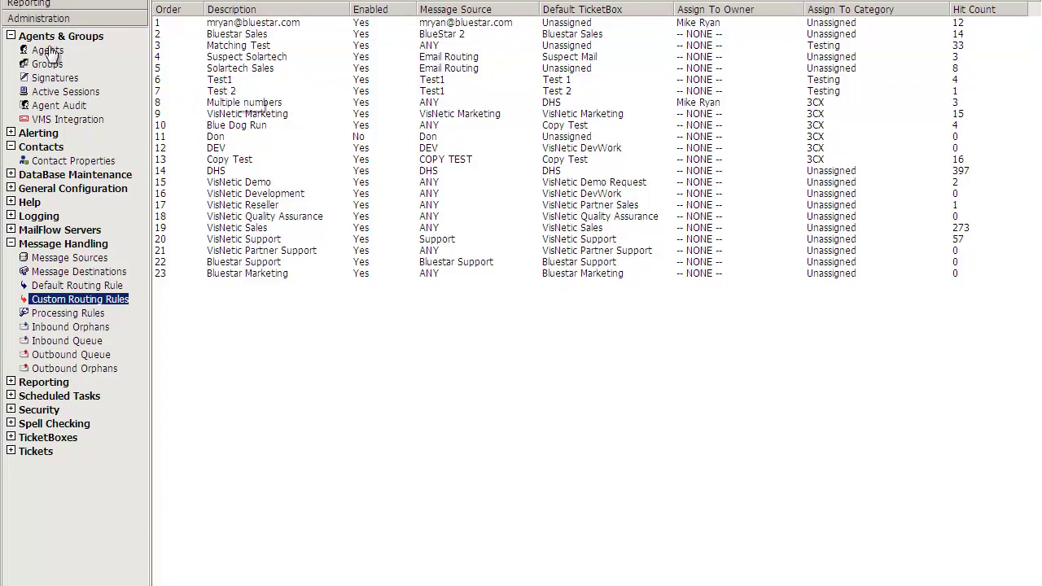
- Send Bluestar Sales a message titled 'Download' asking where to get the latest MailFlow
click(41, 3)
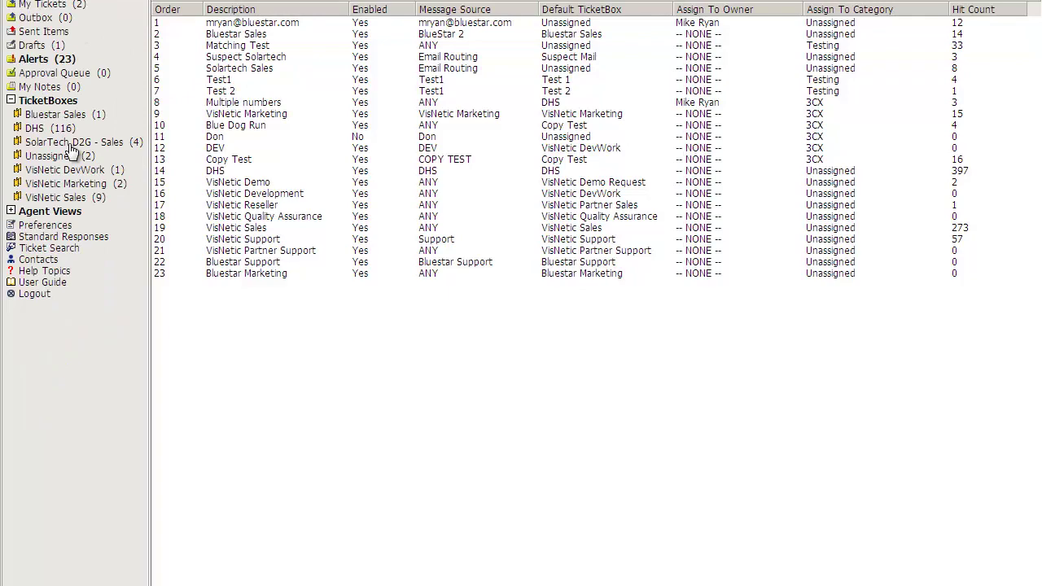
click(49, 115)
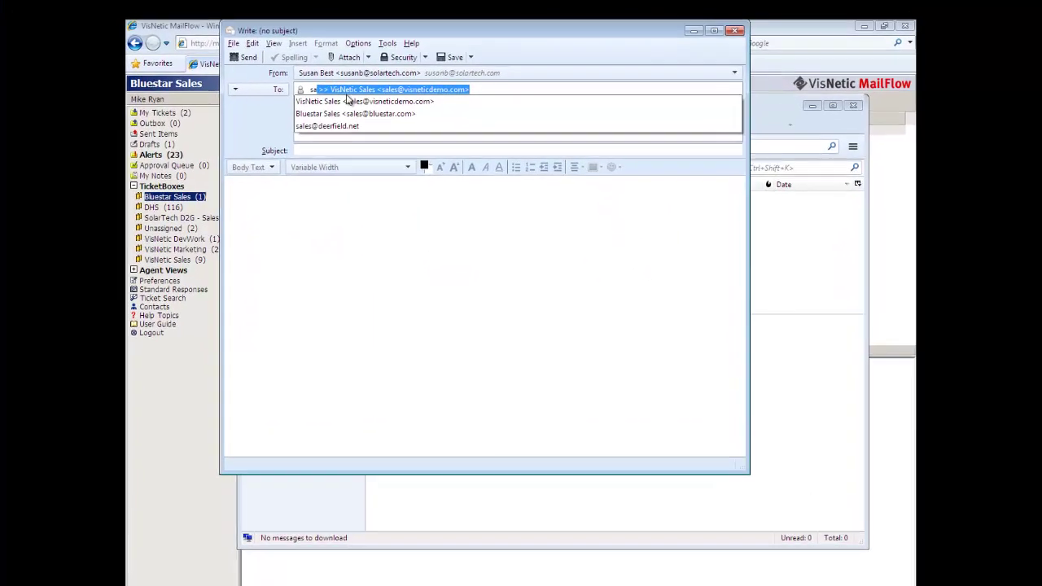
click(378, 97)
click(314, 165)
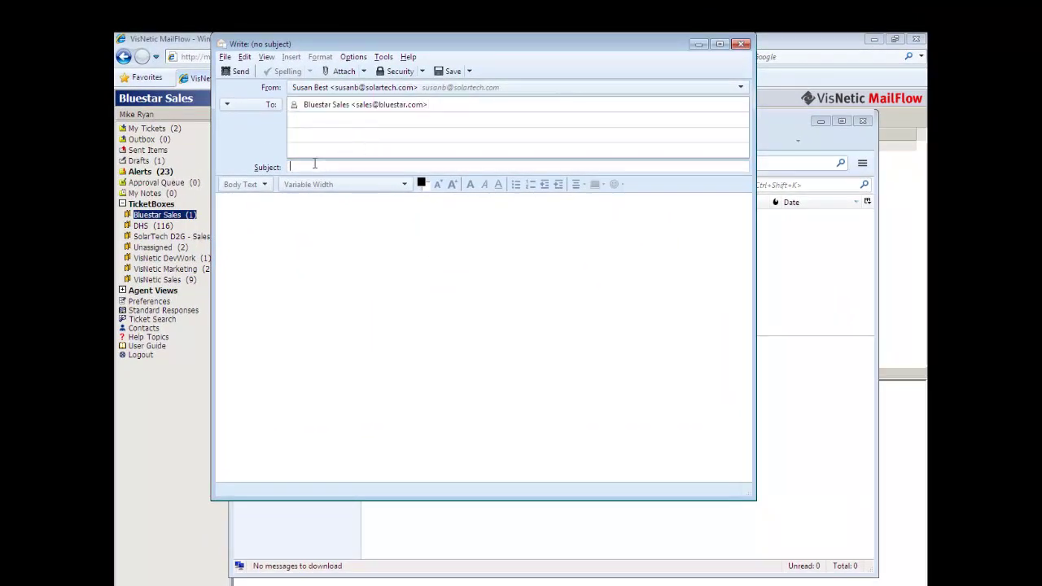
text(Download)
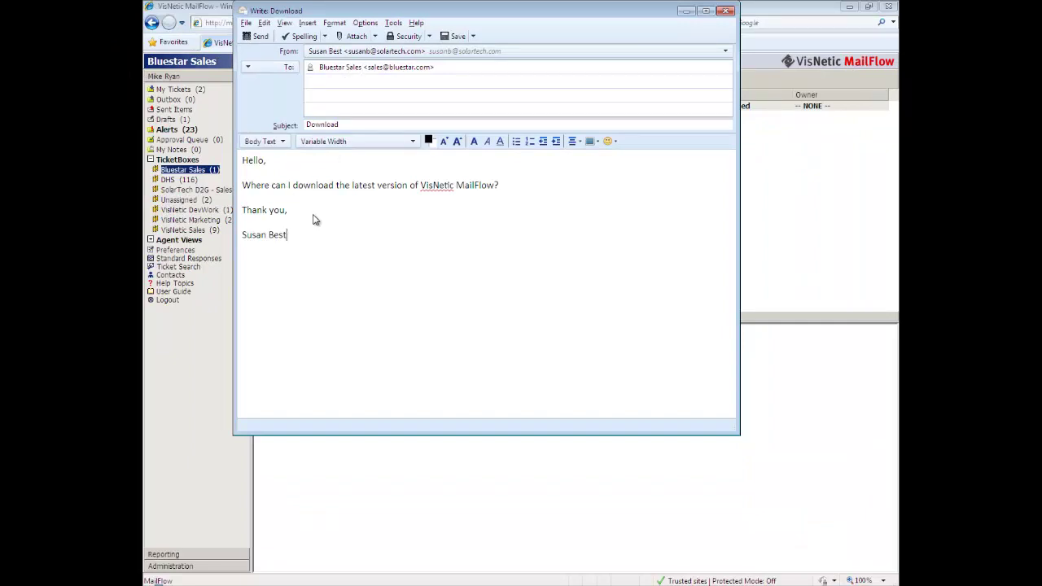
click(258, 38)
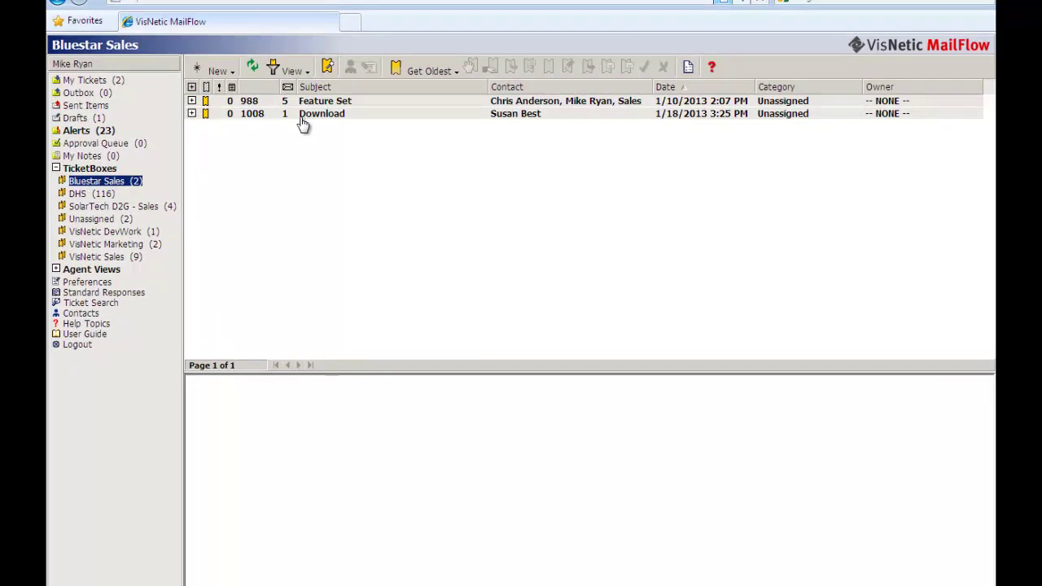
- Expand ticket 1008 and preview its Download message
click(193, 114)
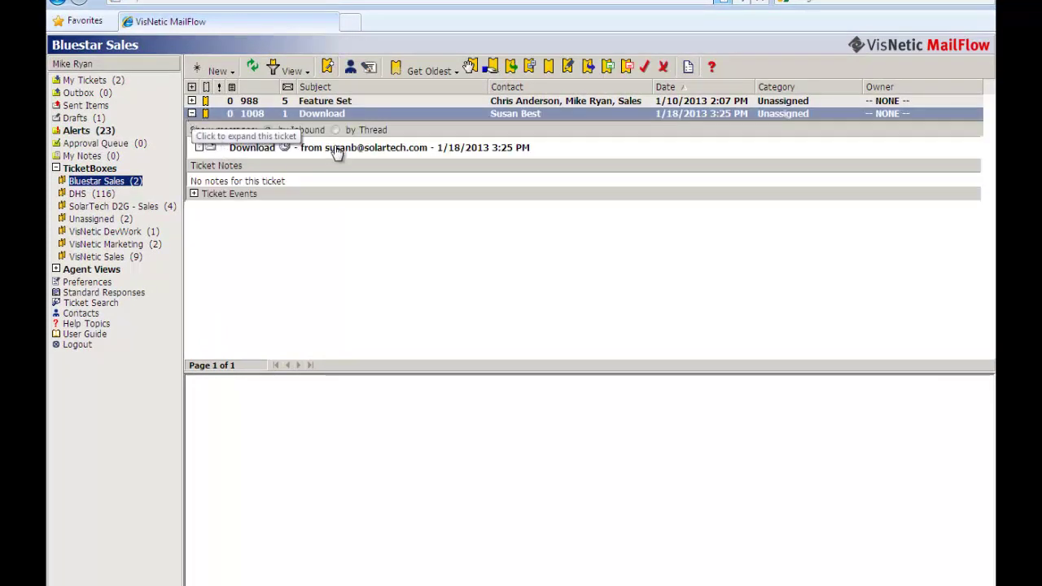
click(334, 150)
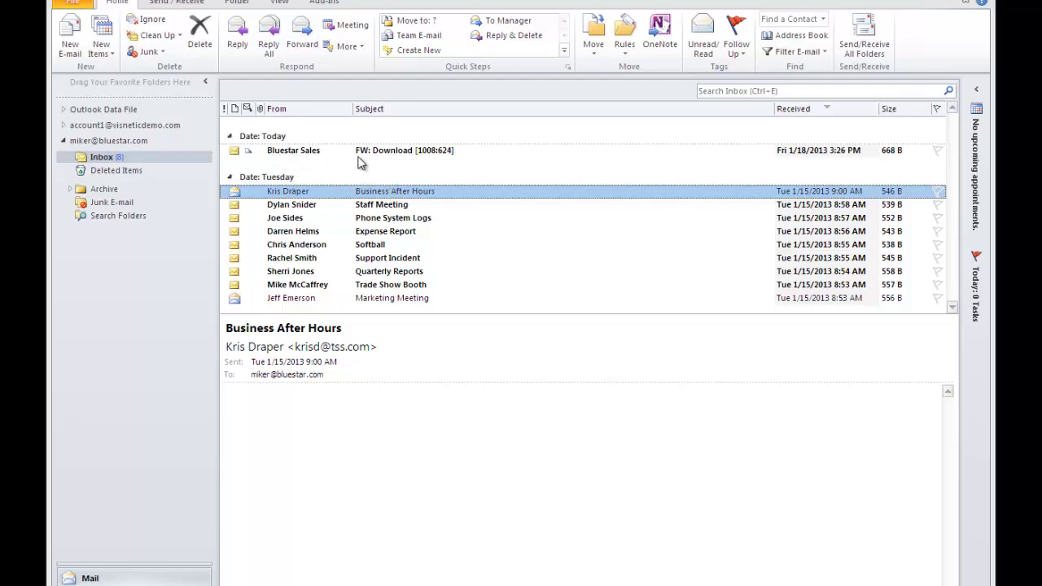
- Reply to FW: Download with the download link and Bluestar Sales signature, removing the blank line
click(425, 157)
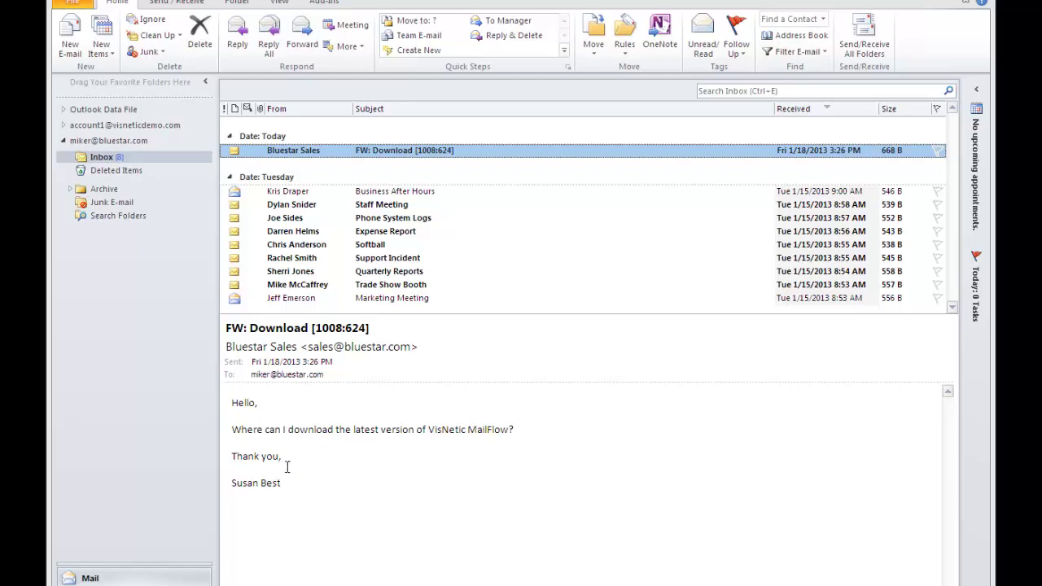
click(238, 37)
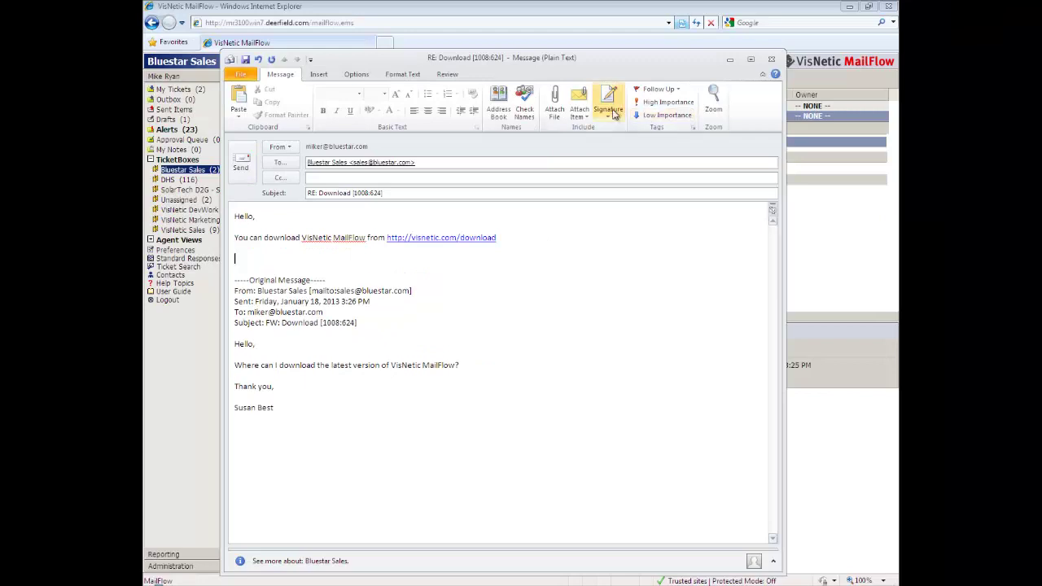
click(615, 115)
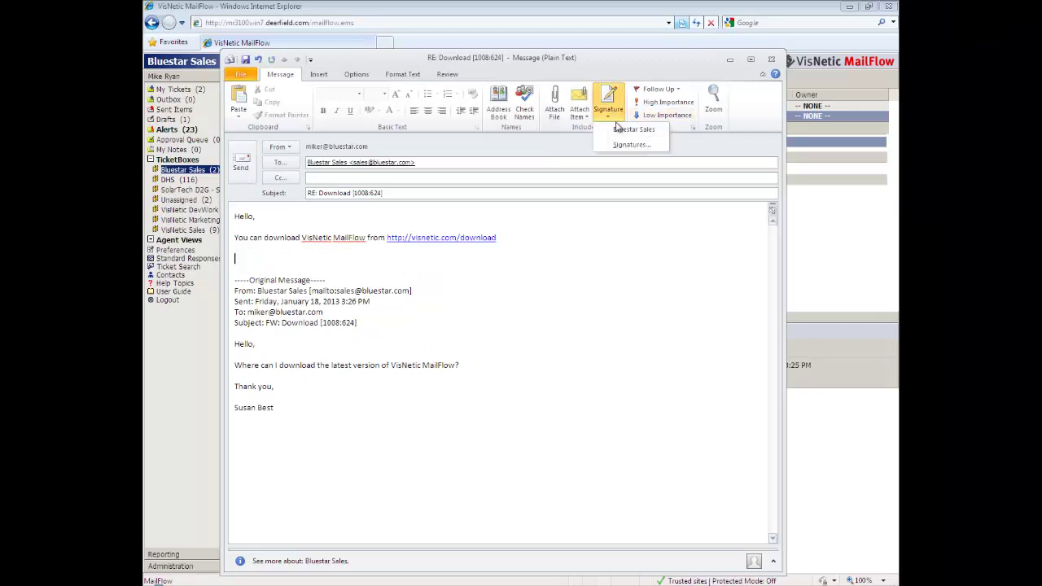
click(237, 258)
key(BackSpace)
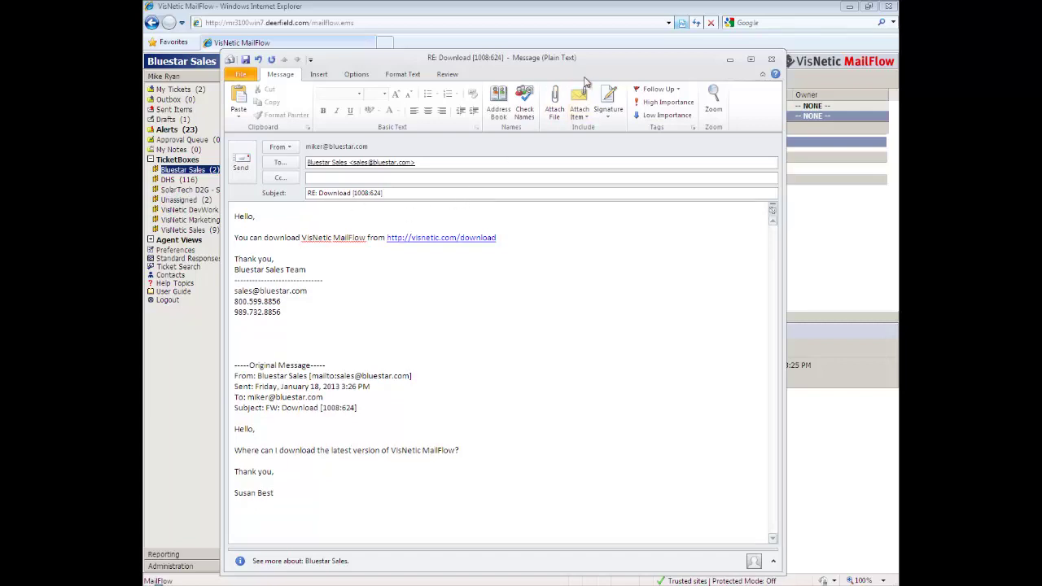
click(242, 160)
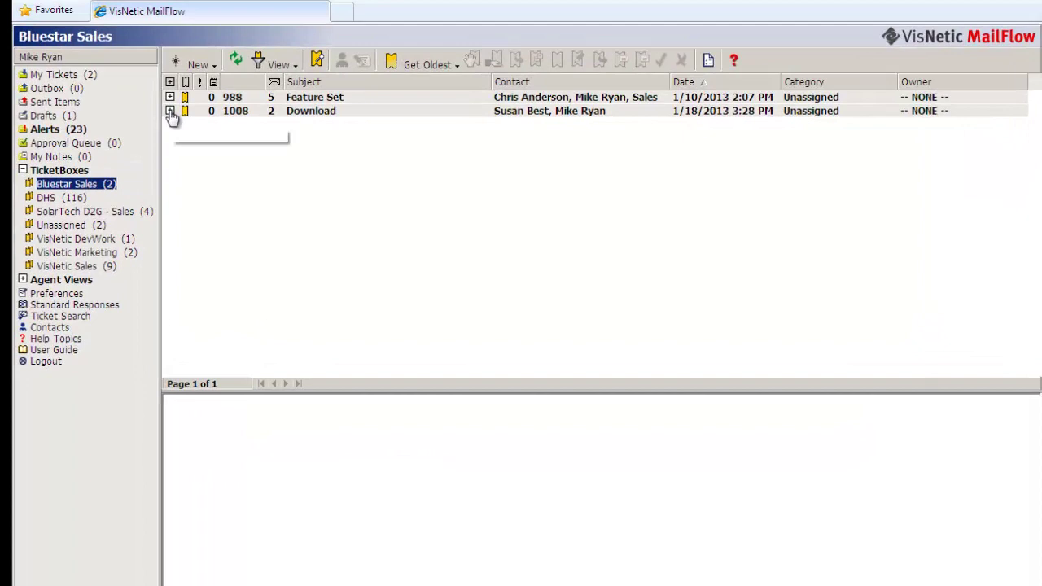
- Confirm RE: Download is logged in ticket 1008, then open Re: Download [1008:625] in the customer's inbox
click(170, 111)
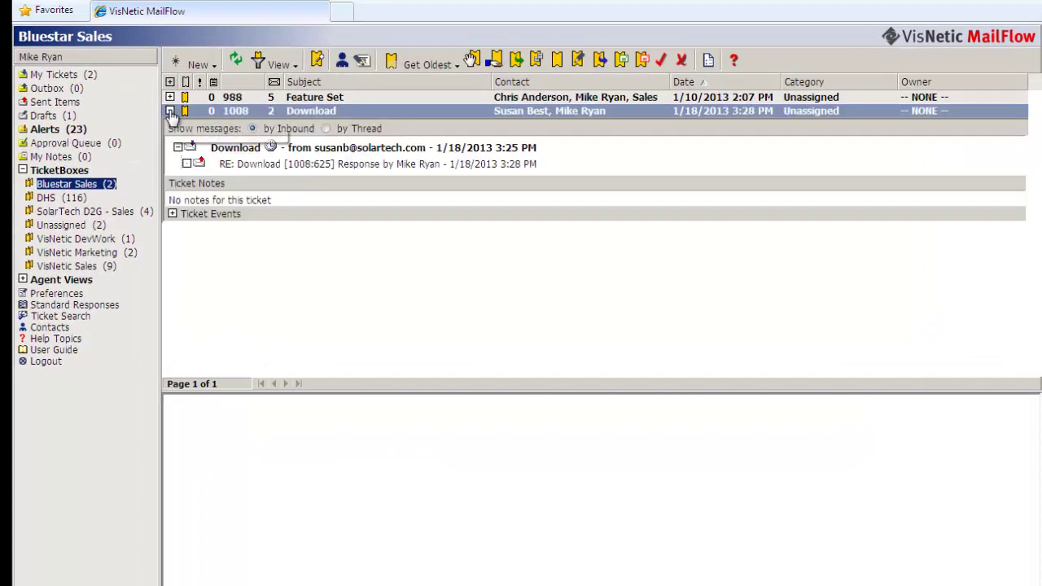
click(351, 147)
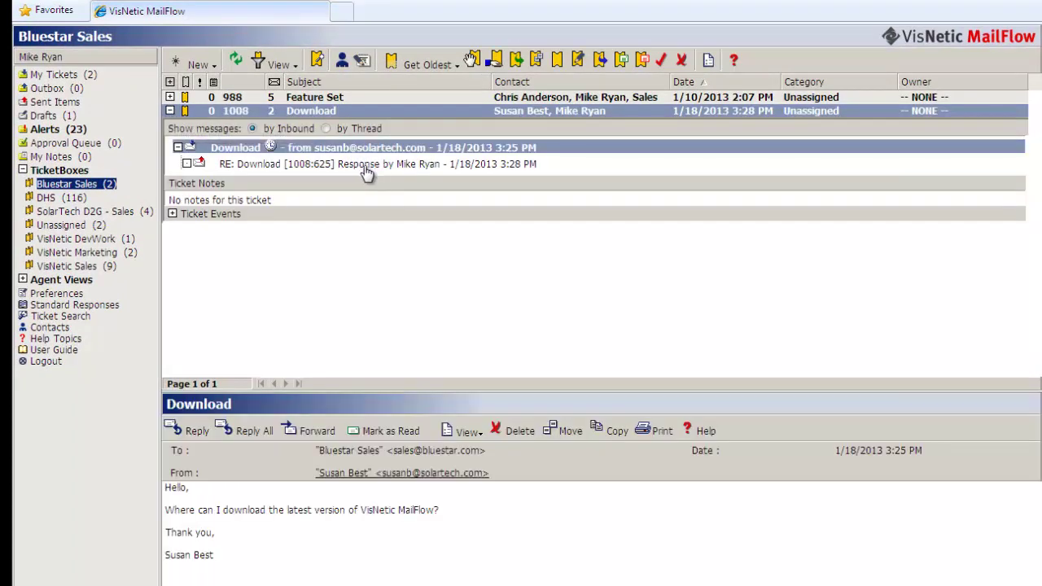
click(367, 166)
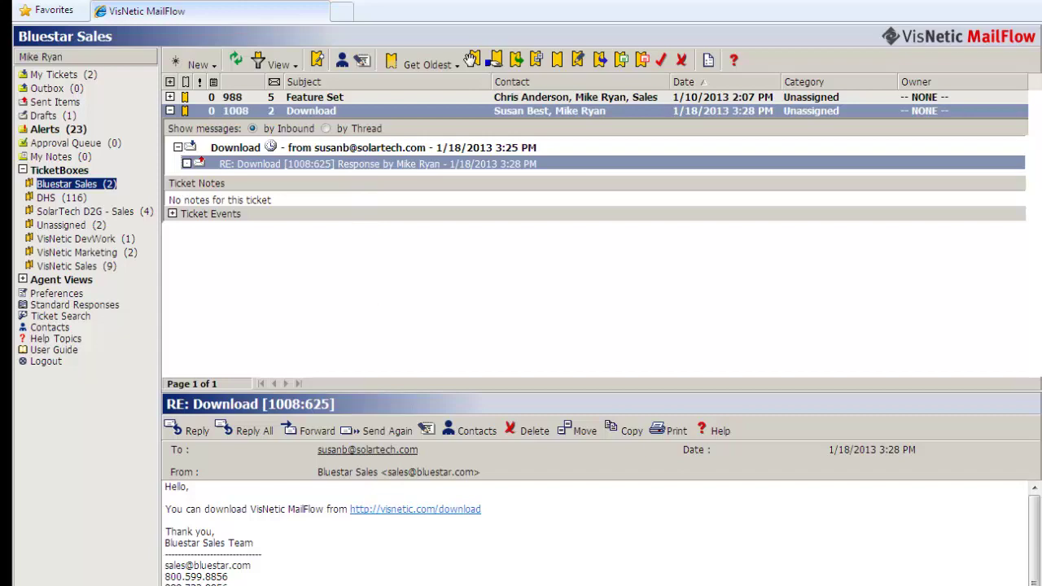
key(alt+Tab)
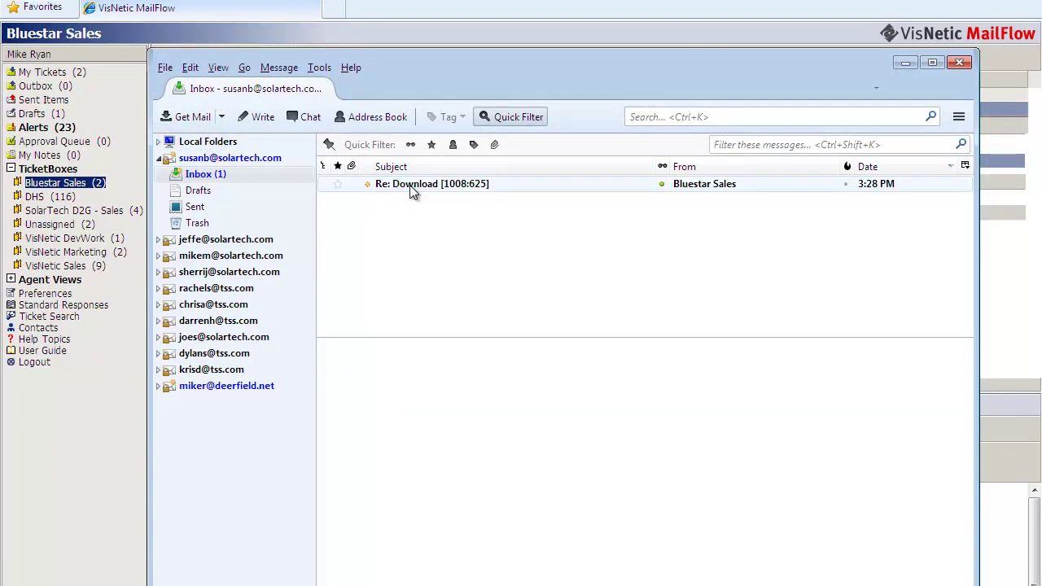
click(411, 188)
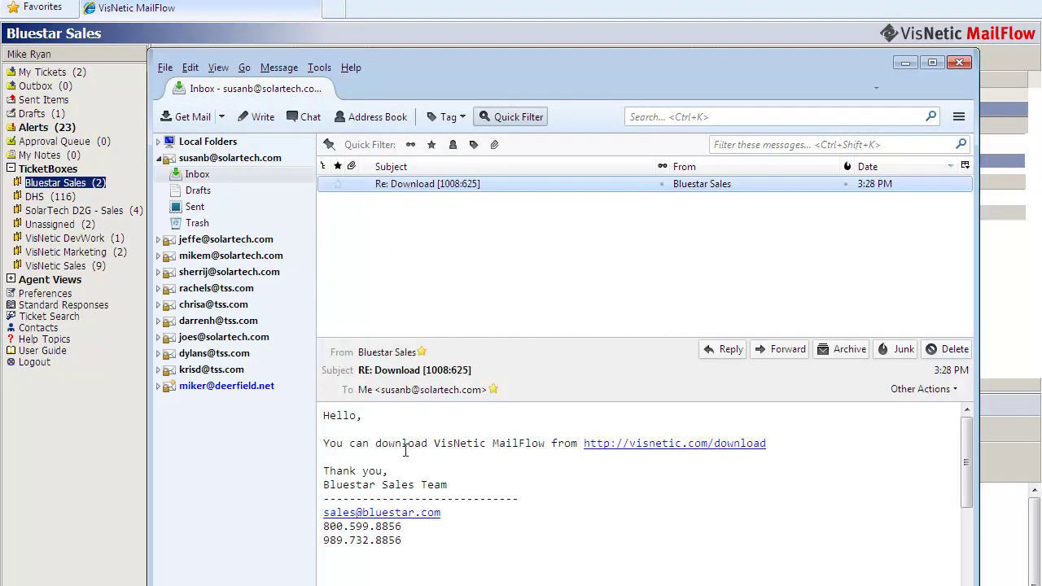